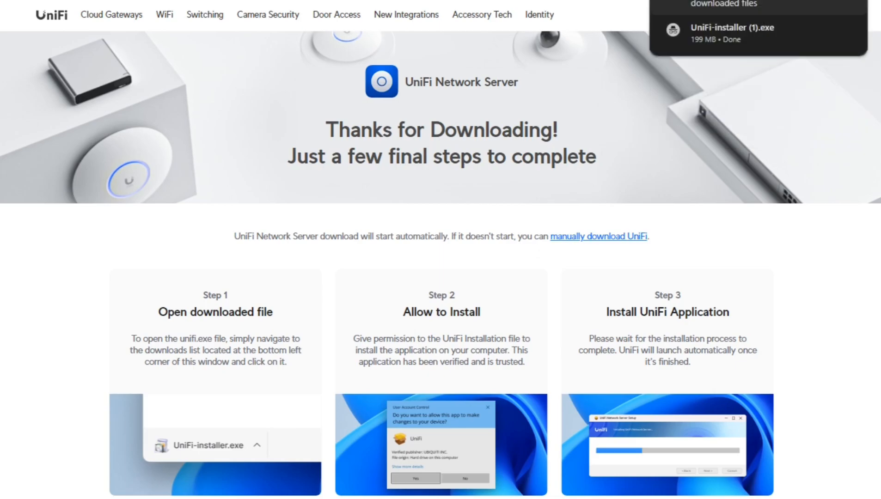
Step: Launch UniFi-installer.exe and install UniFi Network Server
left_click(772, 24)
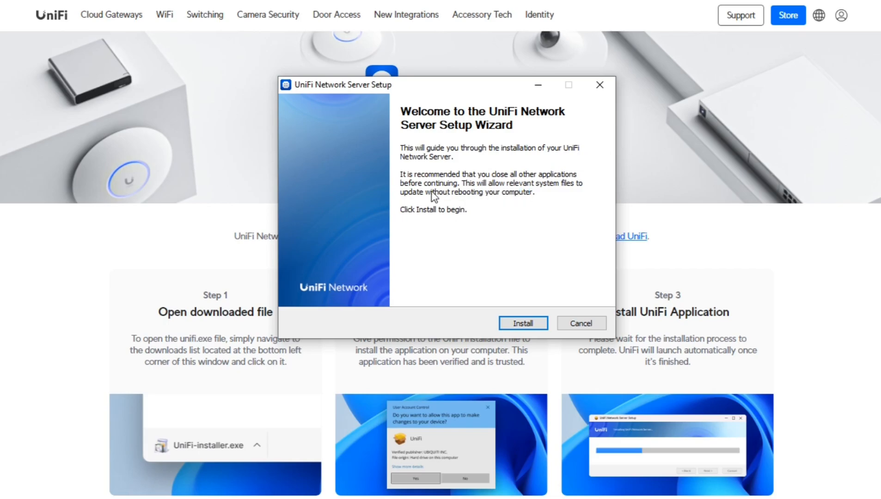
left_click(524, 325)
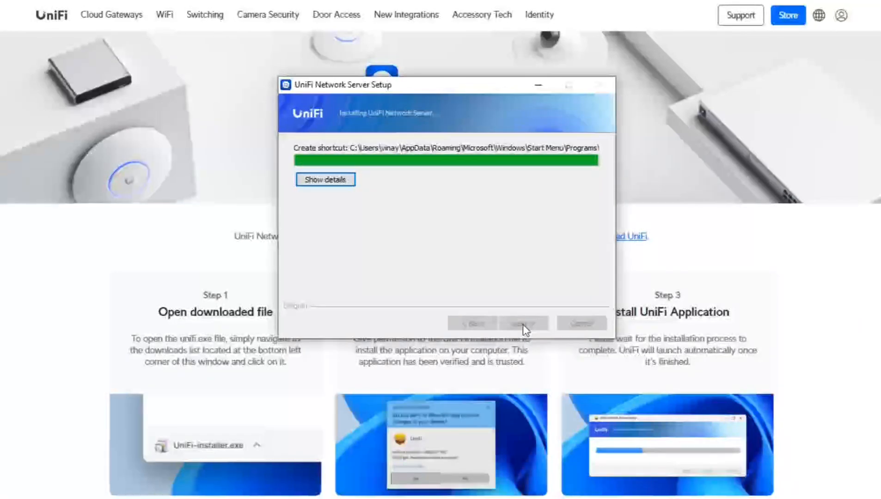
Step: Finish the installer with 'Start the Server Now' checked so version 8.0.24 starts
left_click(523, 323)
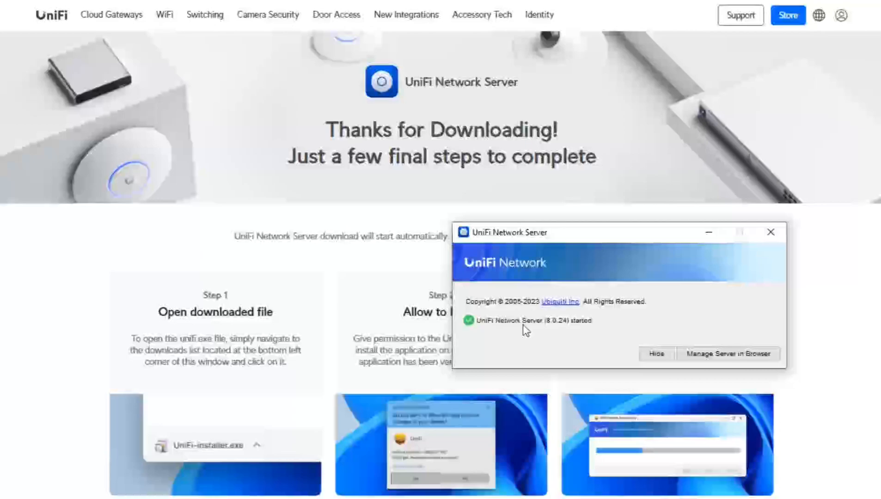
Step: Open the server's management page in the browser and rename the server to TEST_NETWORK
left_click(738, 355)
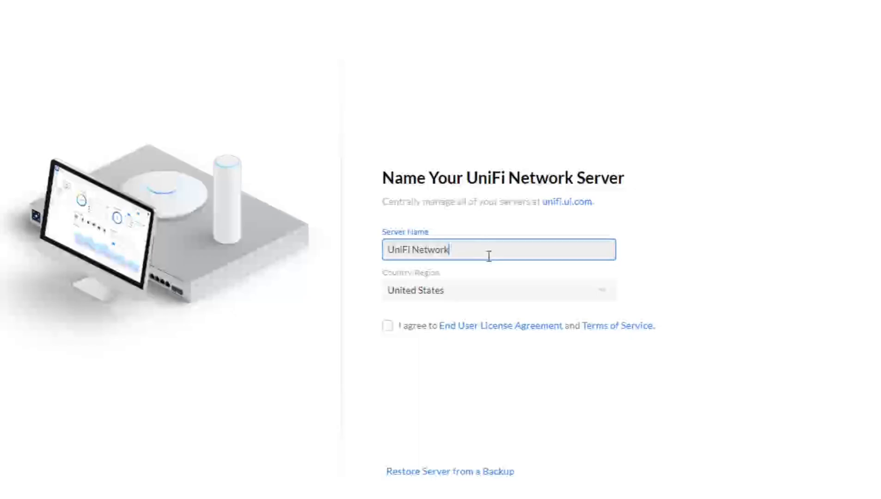
left_click_drag(488, 255, 354, 264)
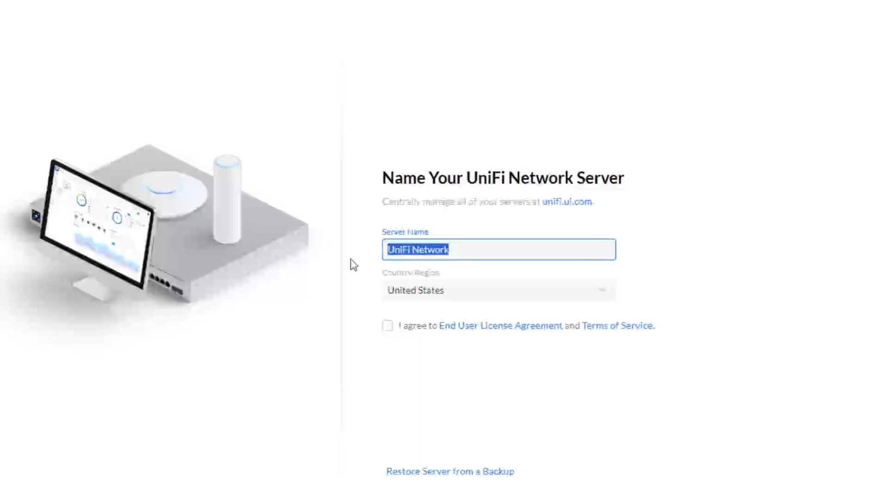
key("BackSpace")
type("T")
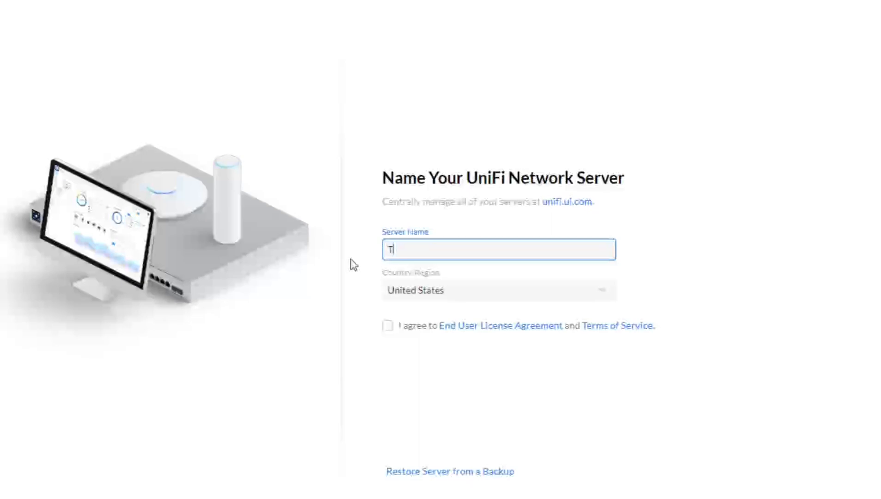
type("EST_NETWORK")
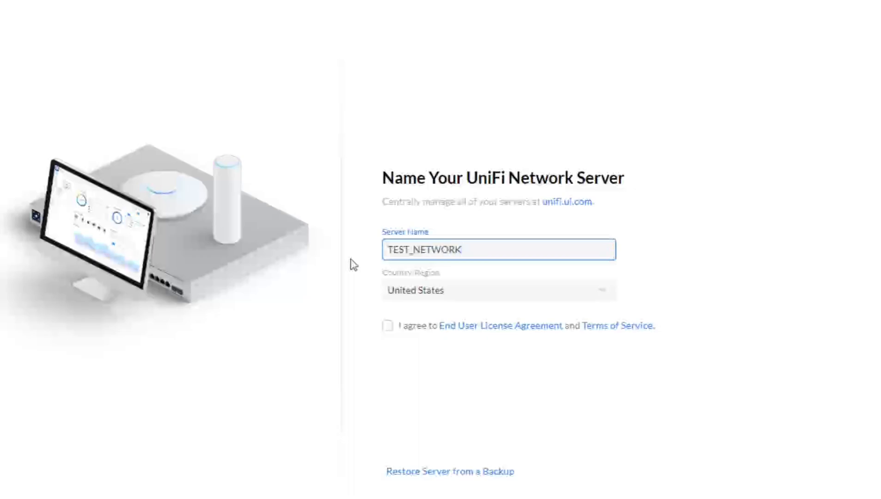
Step: Select India as the country/region and accept the licence agreement and terms
left_click(451, 295)
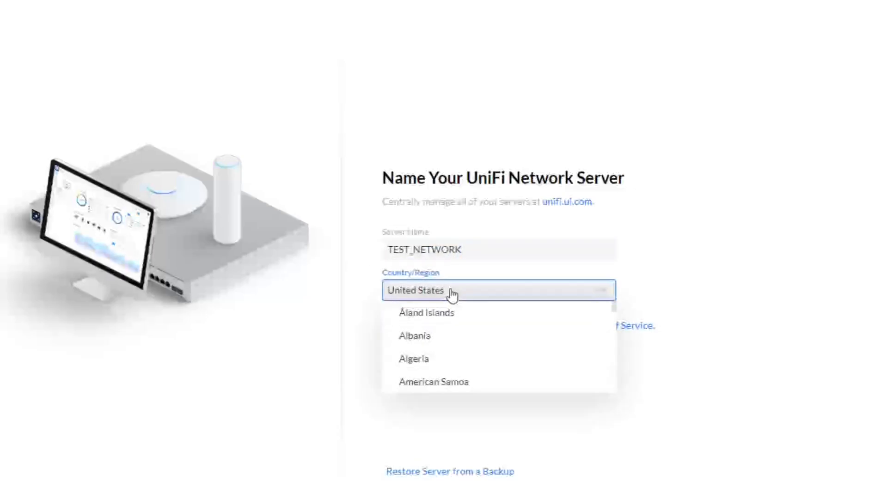
scroll(452, 295, "down", 16)
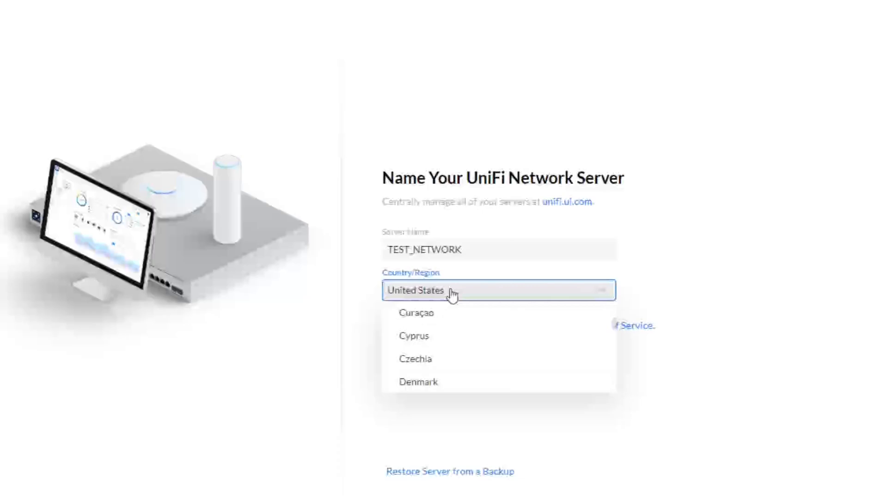
scroll(452, 295, "down", 12)
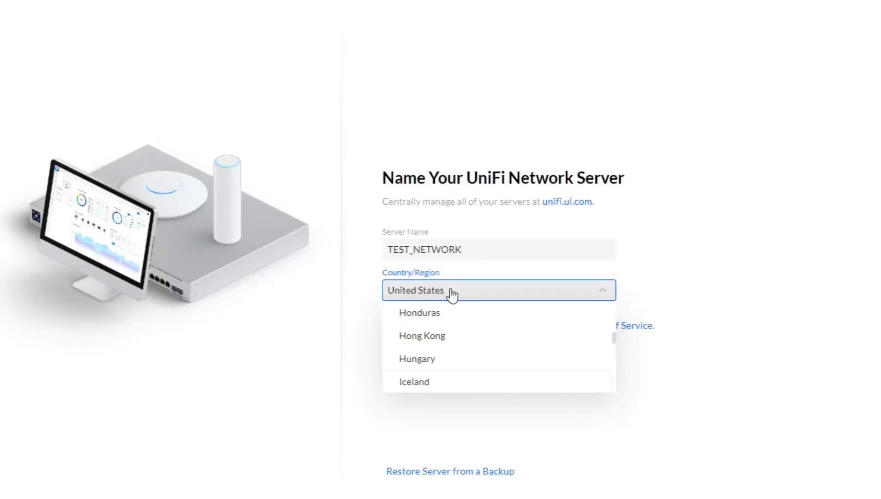
scroll(499, 378, "down", 1)
scroll(499, 378, "down", 1)
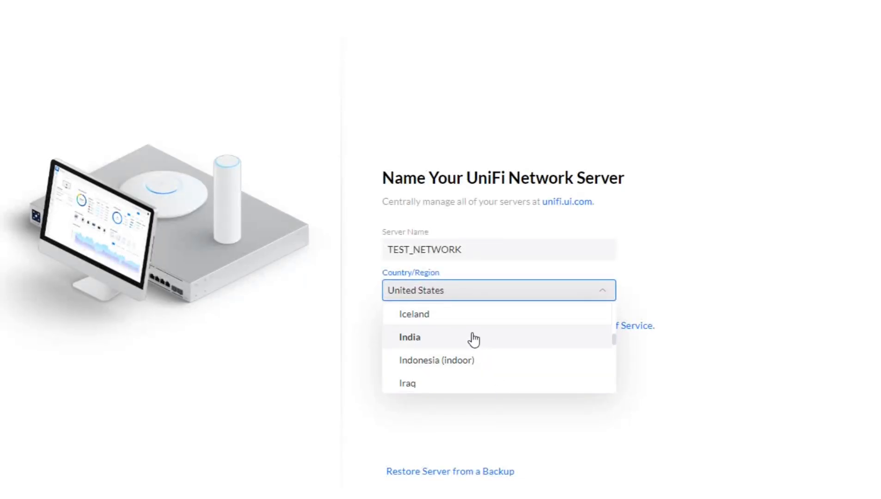
left_click(473, 339)
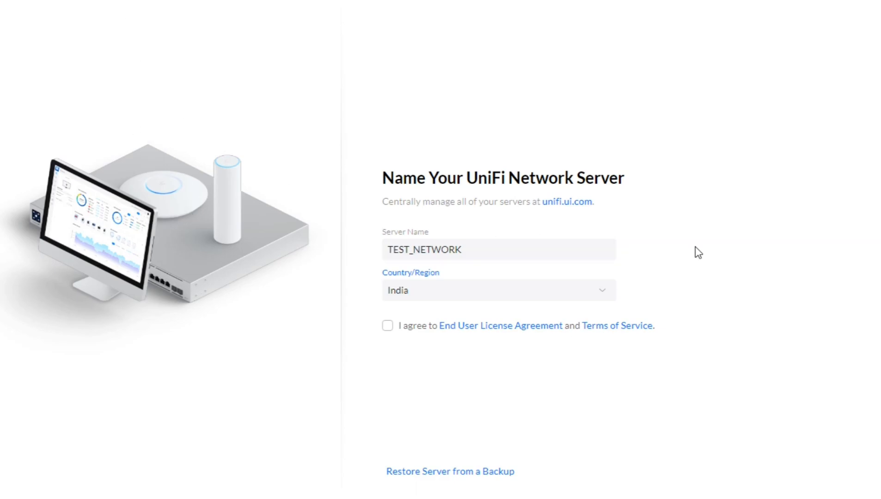
left_click(387, 328)
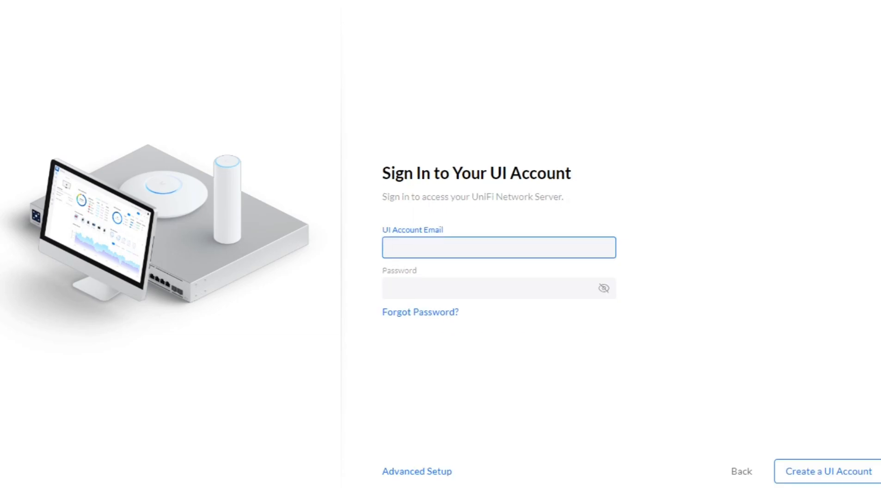
Step: Choose Advanced Setup, skip UI account creation, and enter local username admin
left_click(433, 470)
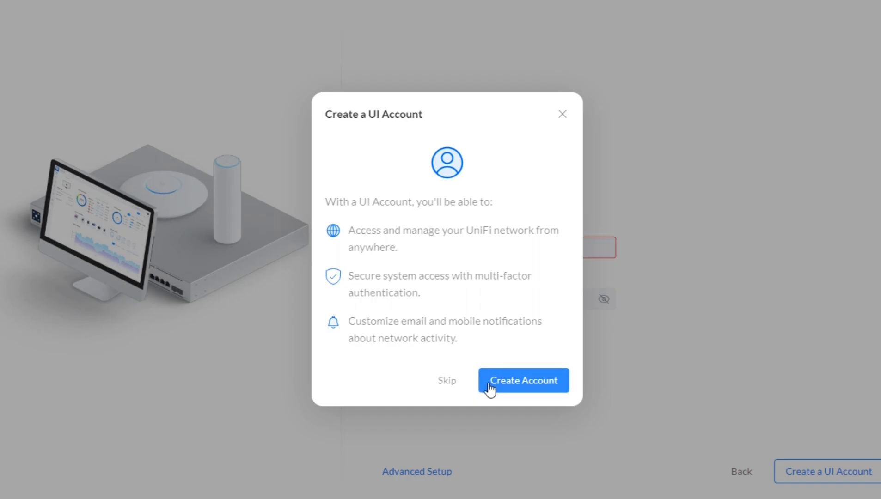
left_click(454, 381)
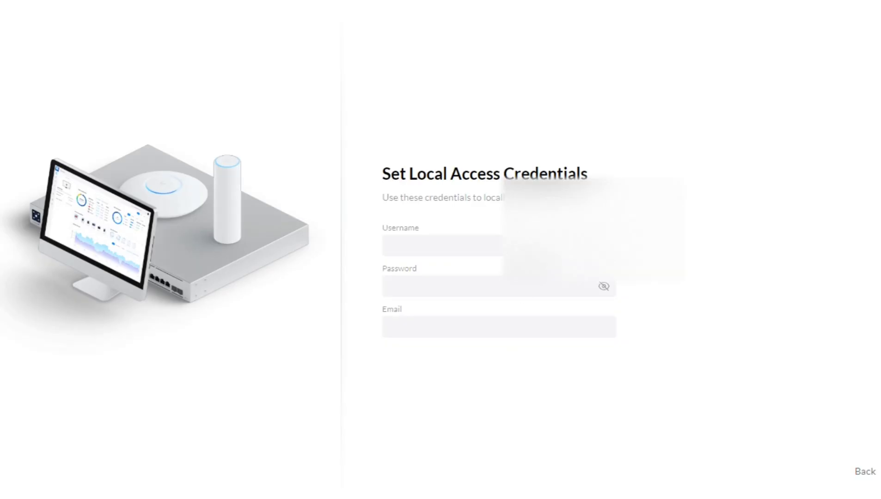
left_click(531, 247)
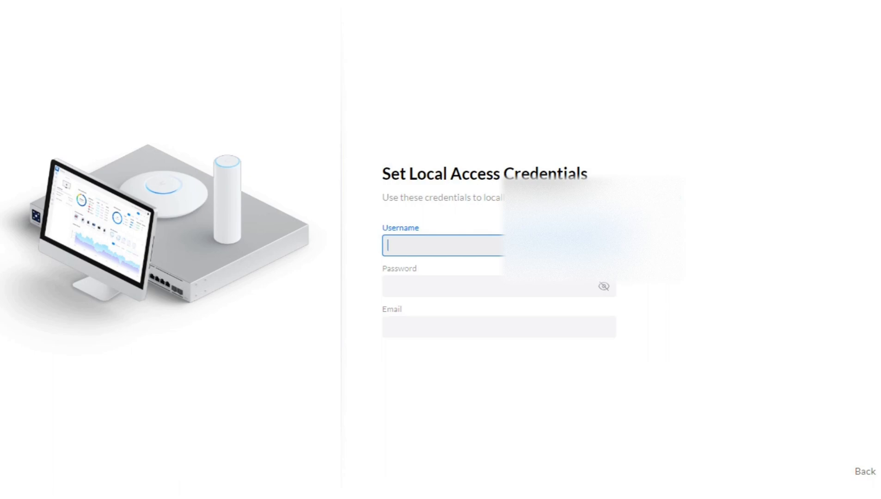
type("admin")
Step: Enter the local password twice and fill in the suggested e-mail address
key("Tab")
type("********")
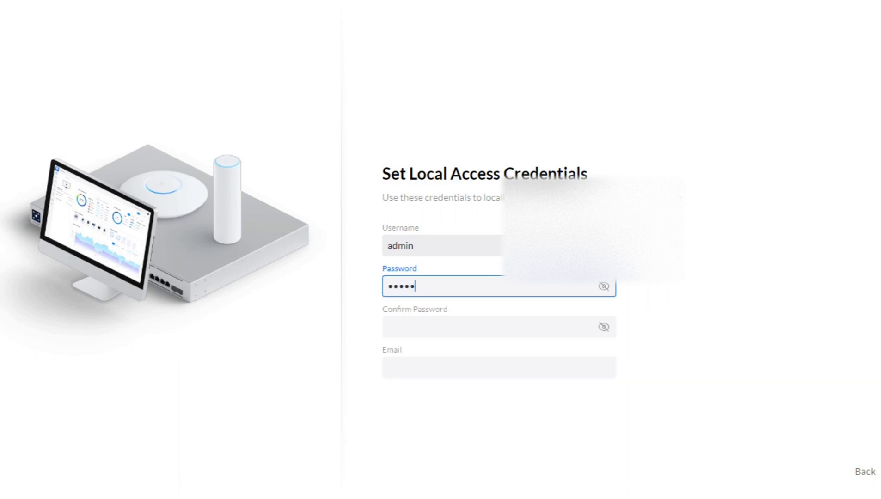
type("**")
key("Tab")
type("********")
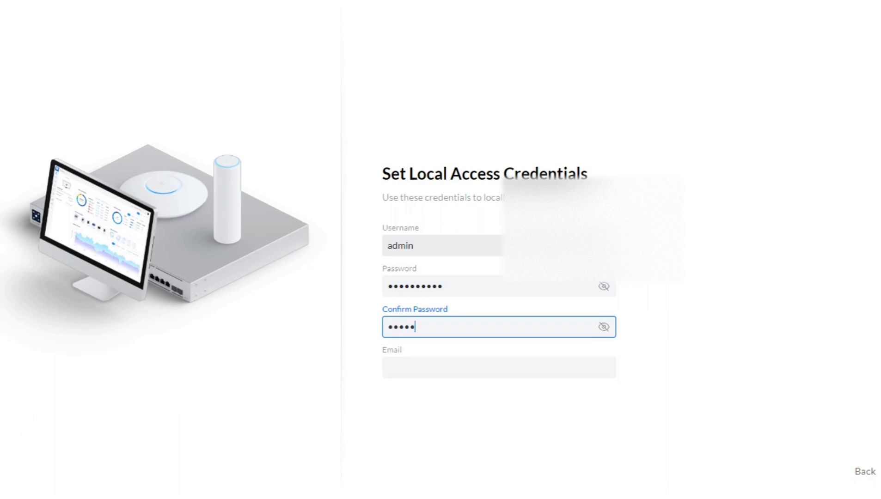
type("**")
left_click(555, 369)
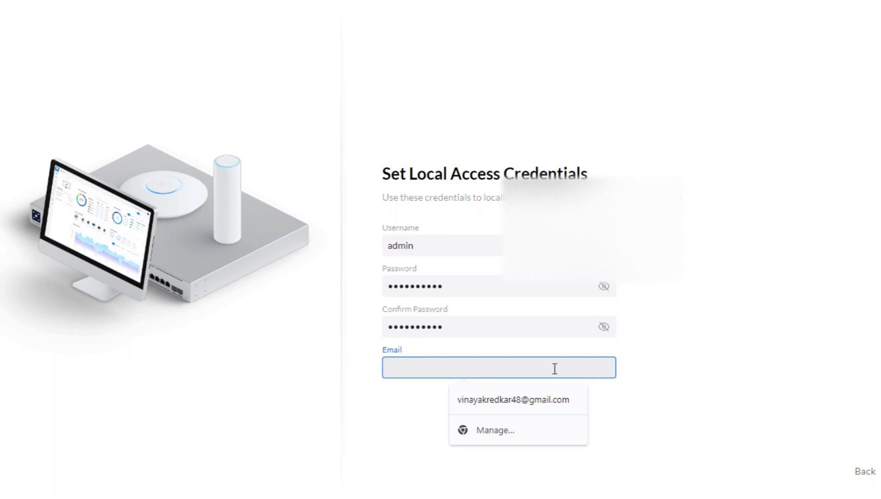
left_click(533, 404)
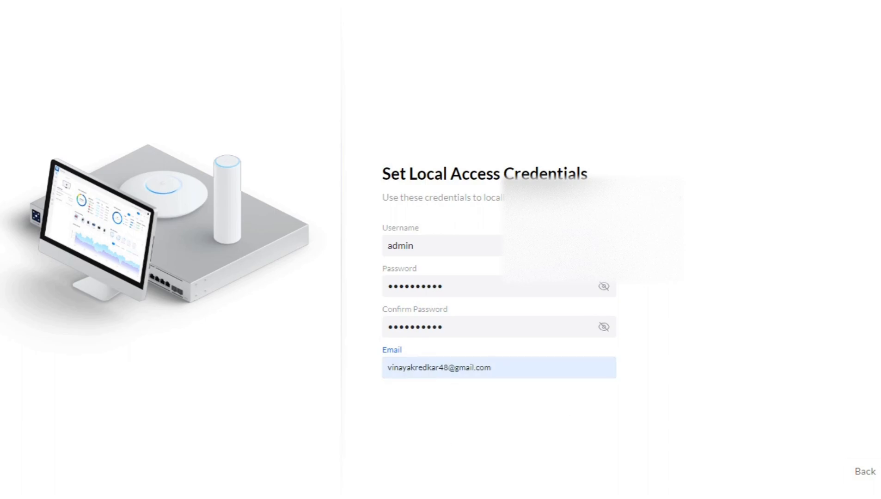
Step: Submit the local credentials and start preconfiguring a new WiFi network before adopting an access point
left_click(879, 471)
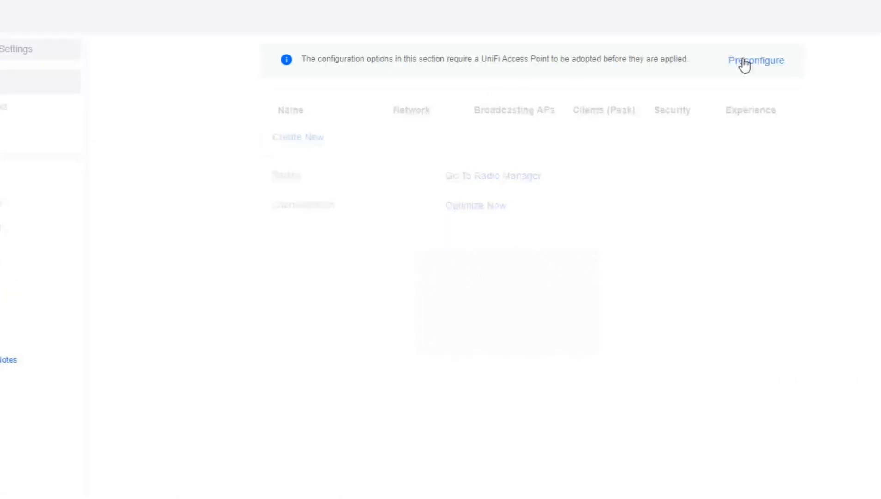
left_click(744, 62)
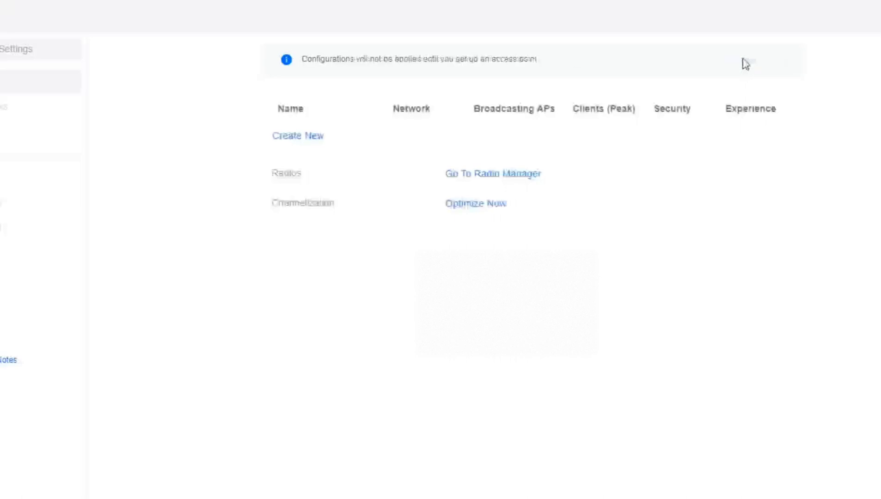
left_click(307, 143)
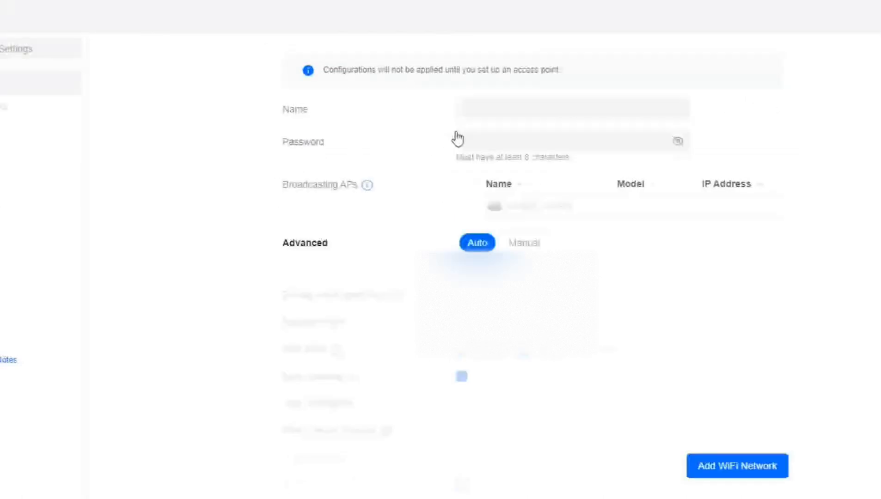
Step: Name the WiFi network Test, give it an eight-character password, and verify the password
left_click(520, 114)
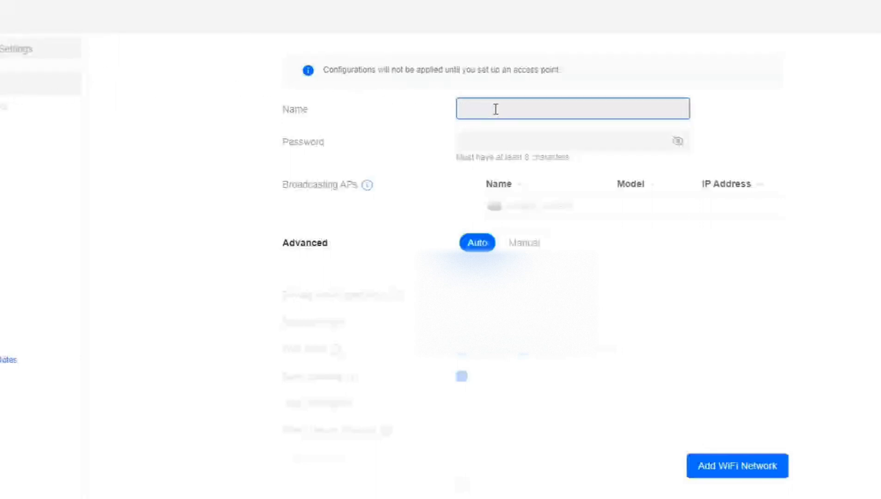
type("Test")
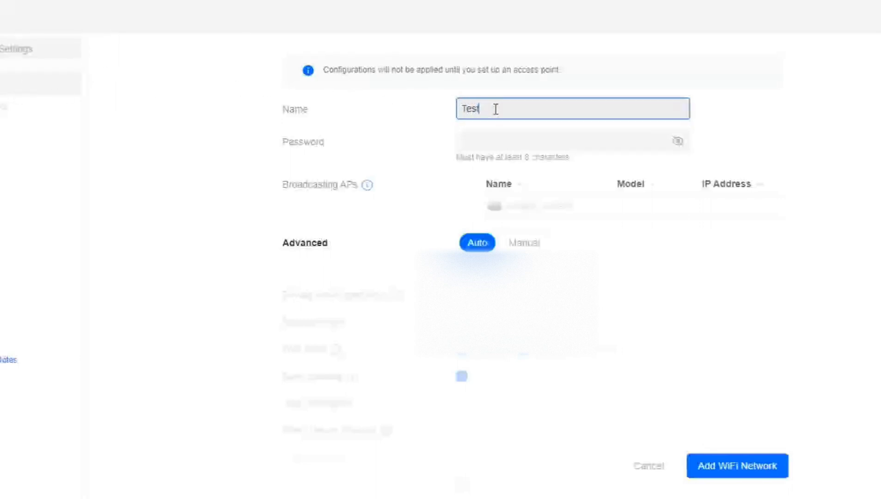
left_click(490, 134)
type("testtest")
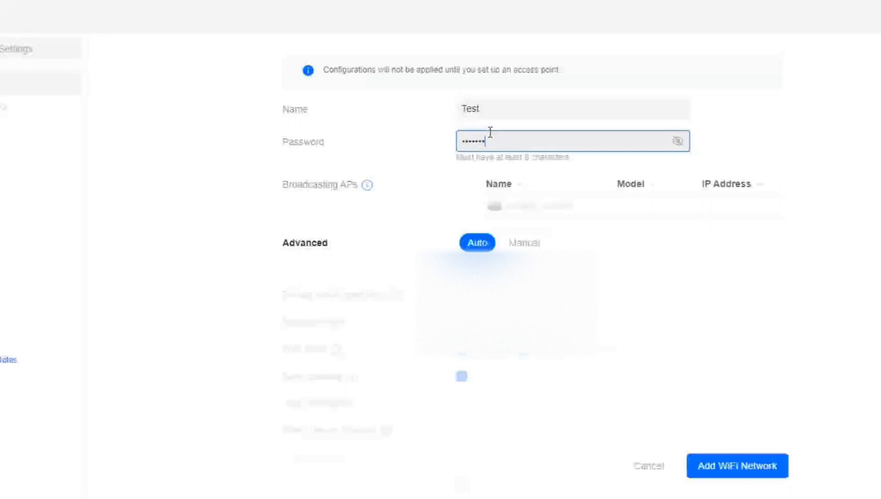
left_click(678, 147)
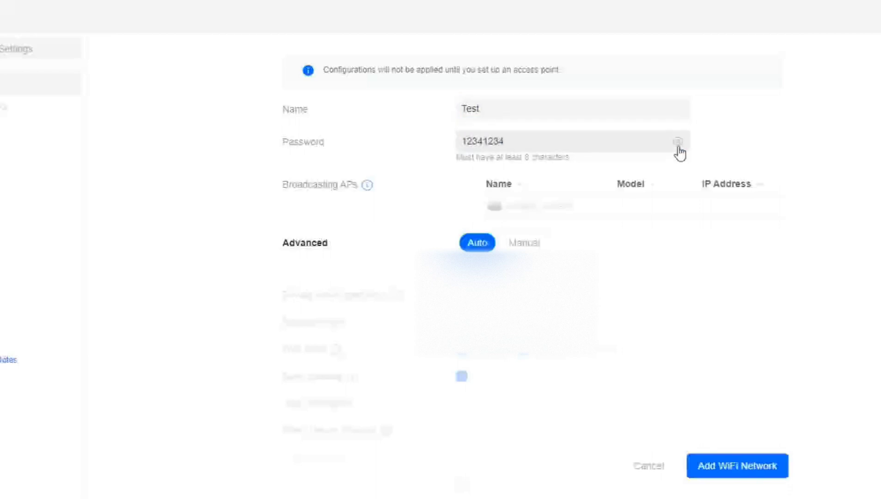
left_click(678, 147)
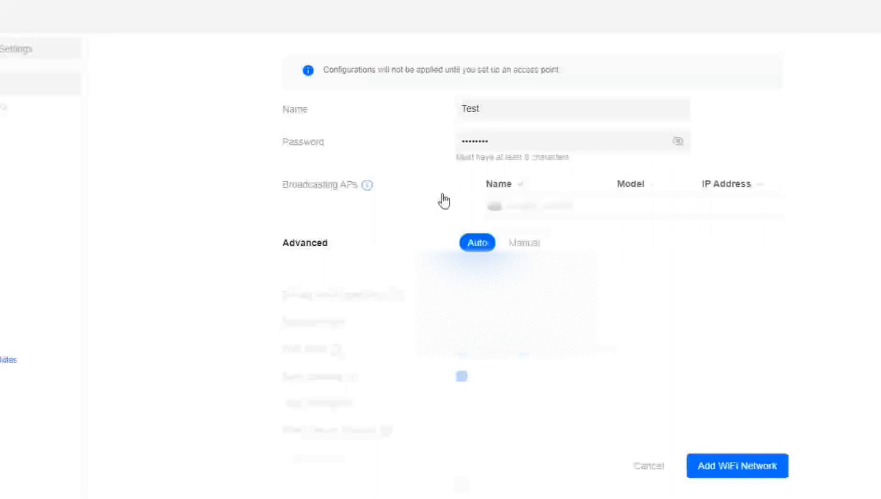
mouse_move(682, 206)
scroll(569, 275, "down", 3)
scroll(569, 275, "down", 5)
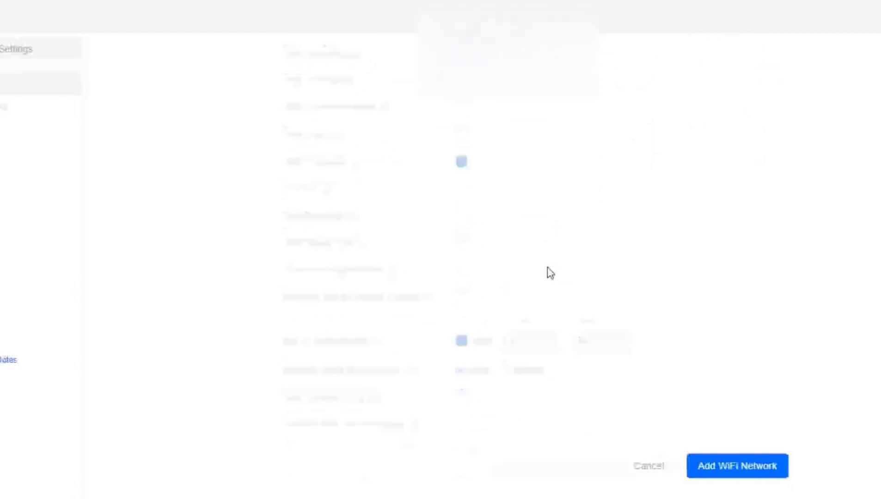
Step: Add the Test WiFi network and dismiss Chrome's password breach warning
left_click(720, 464)
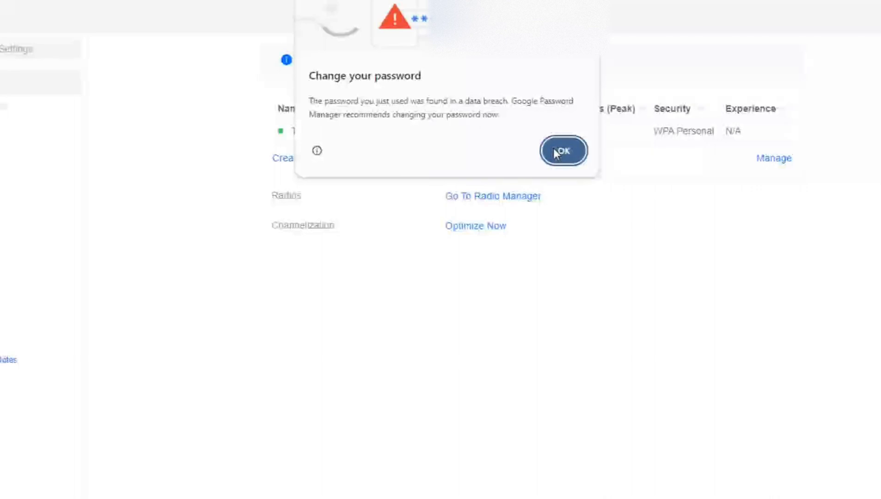
left_click(555, 152)
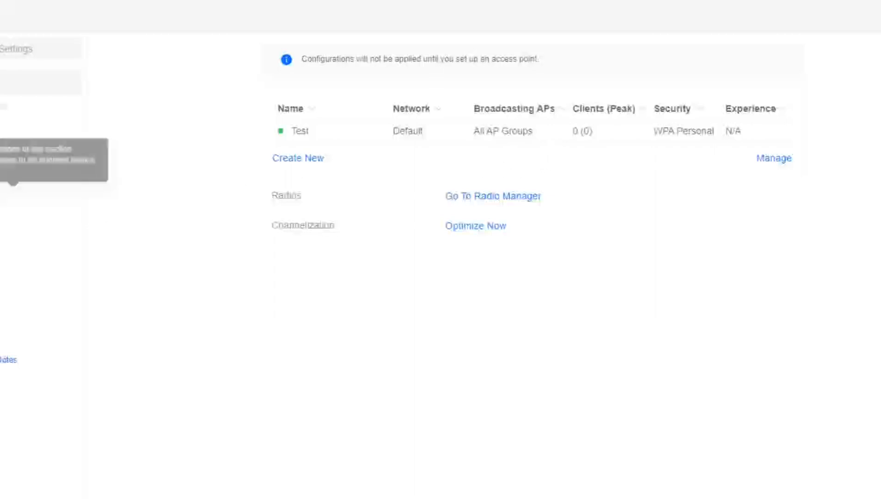
Step: Adopt the UAP-Pro access point from the Devices list
left_click(9, 123)
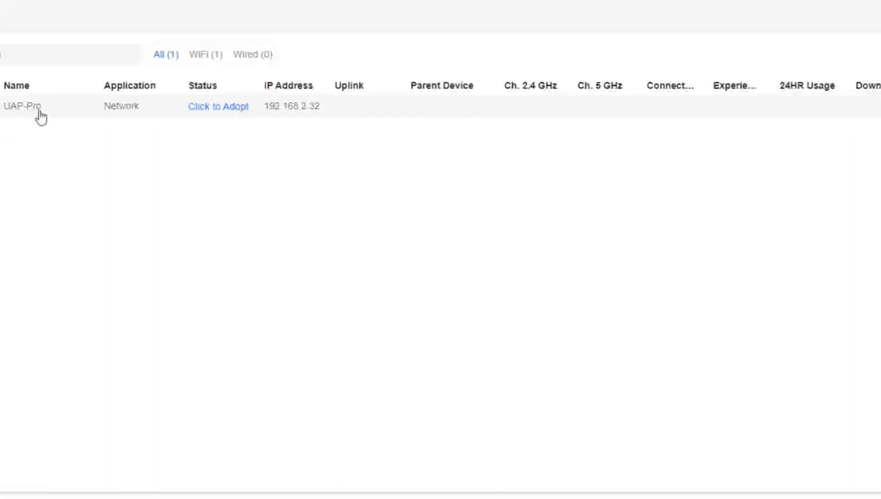
left_click(225, 110)
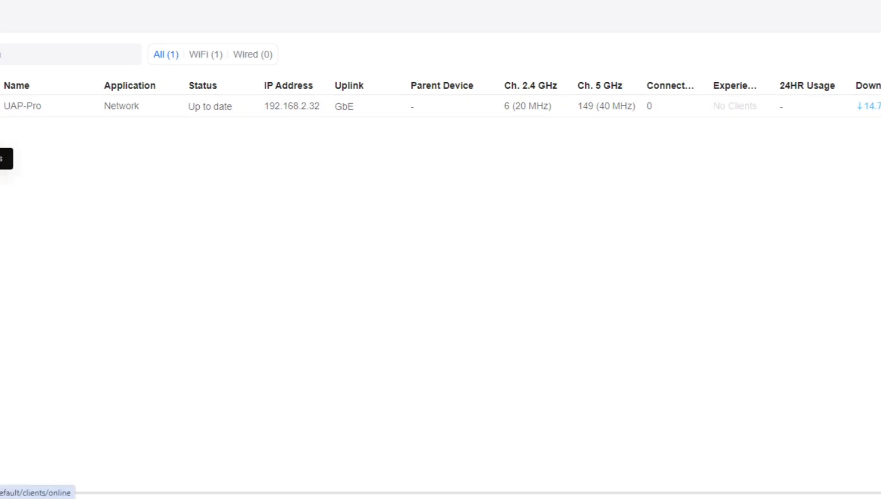
Step: Show the Clients list with the OnePlus-10R-5G phone online on Test via UAP-Pro
left_click(0, 159)
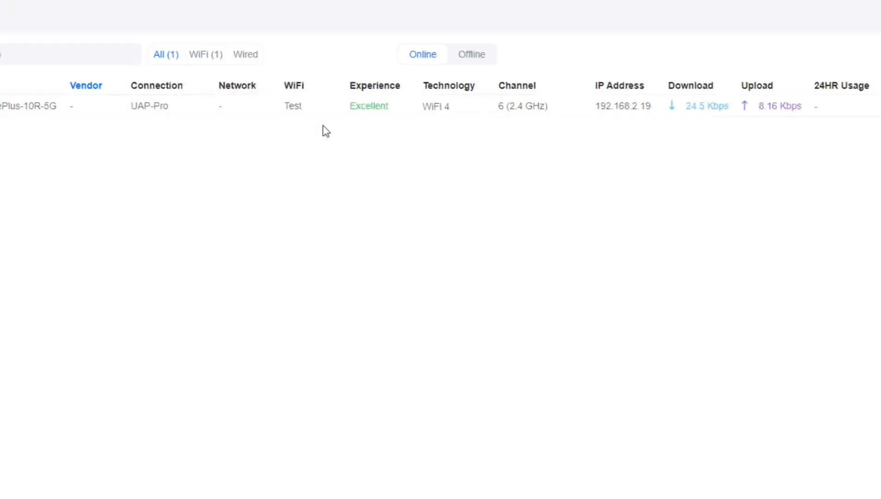
Step: Open the OnePlus-10R-5G client's details, review its overview and view its Insights
left_click(441, 117)
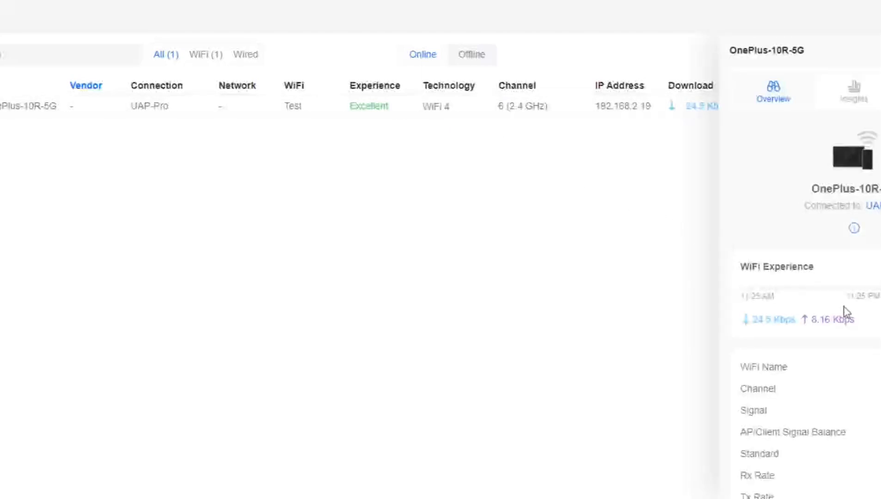
scroll(845, 319, "down", 2)
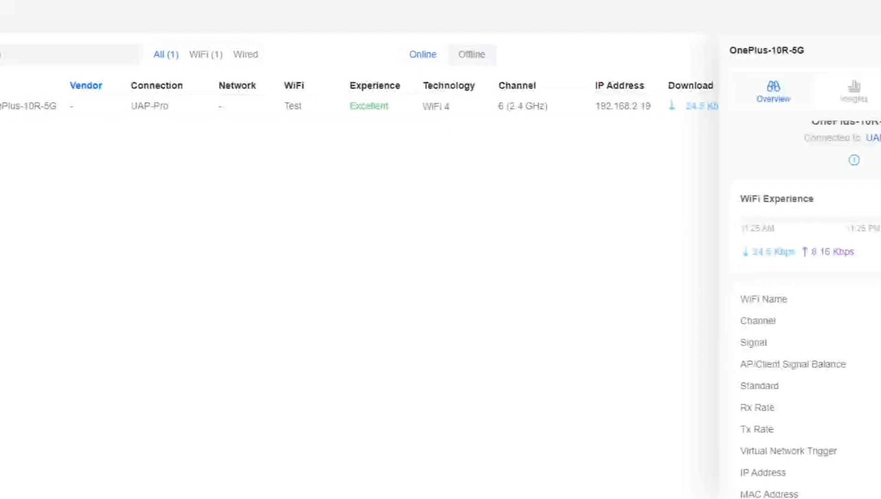
scroll(808, 310, "down", 2)
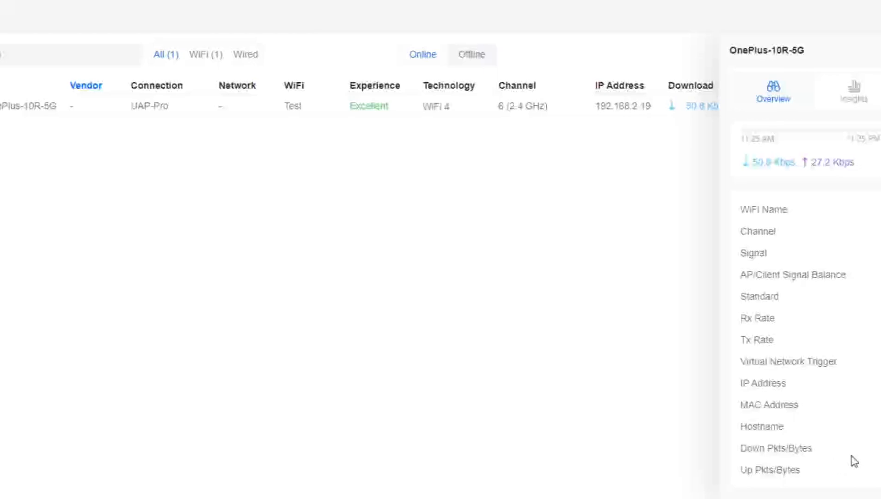
scroll(854, 460, "up", 3)
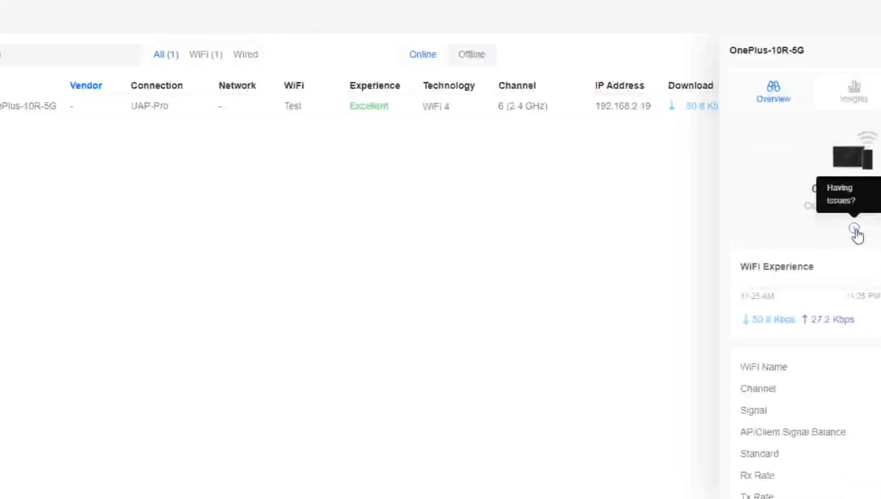
left_click(856, 100)
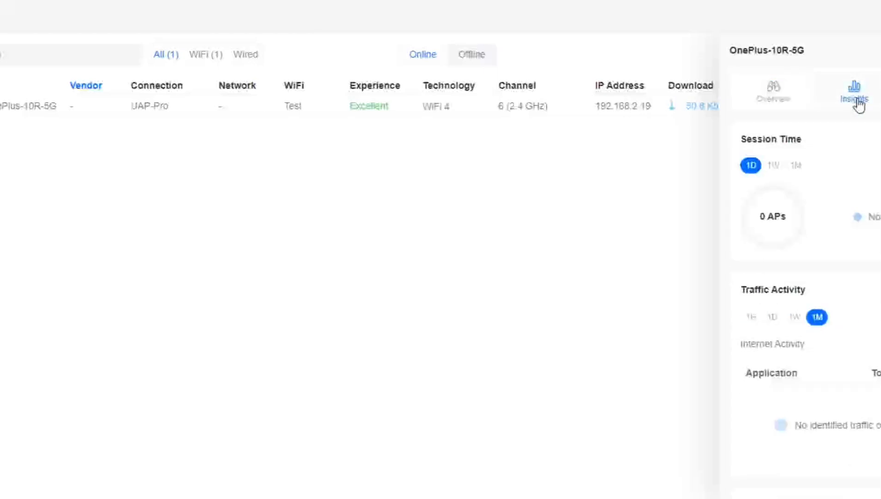
Step: Check the phone's WiFi Speed Limit remains None in Settings and request a reconnect
left_click(880, 99)
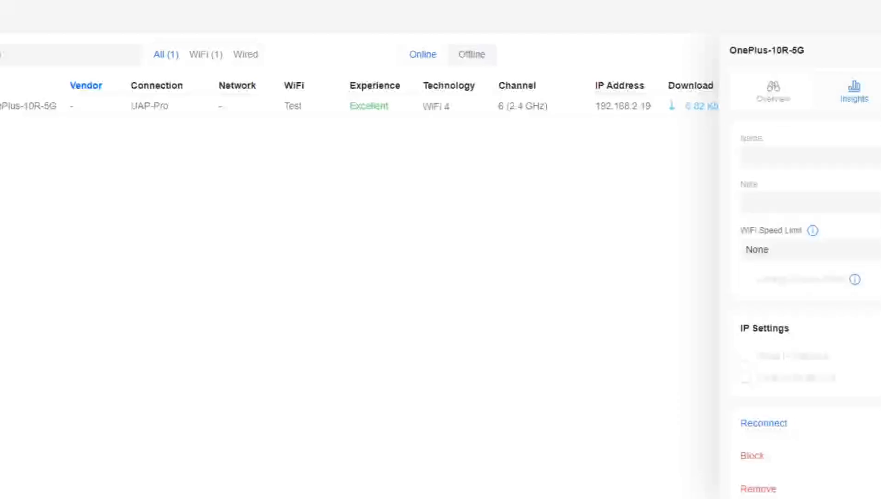
scroll(860, 233, "down", 2)
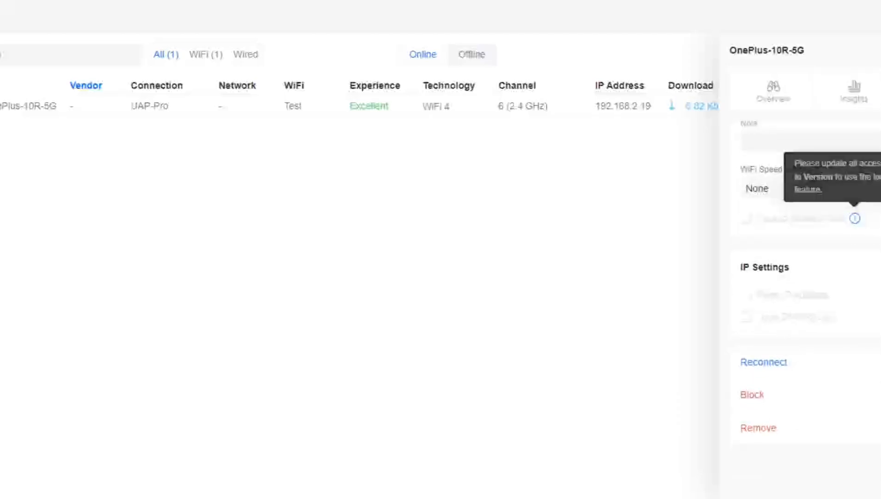
left_click(869, 189)
left_click(867, 143)
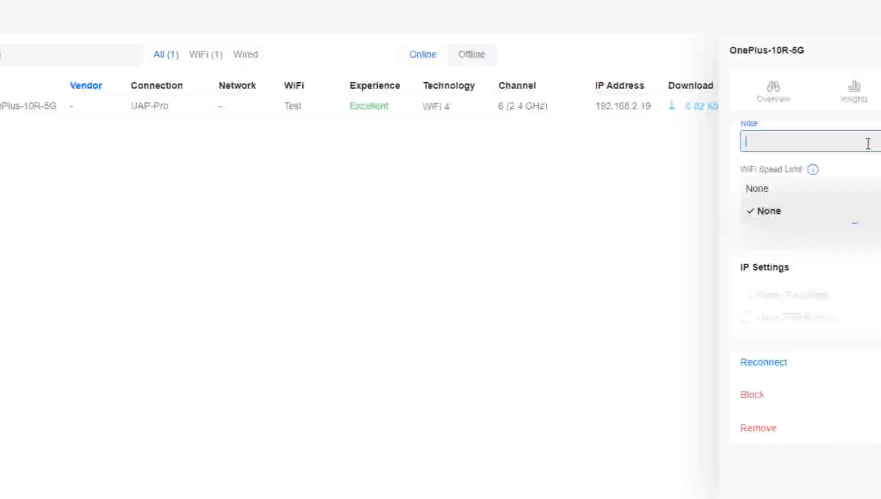
left_click(758, 362)
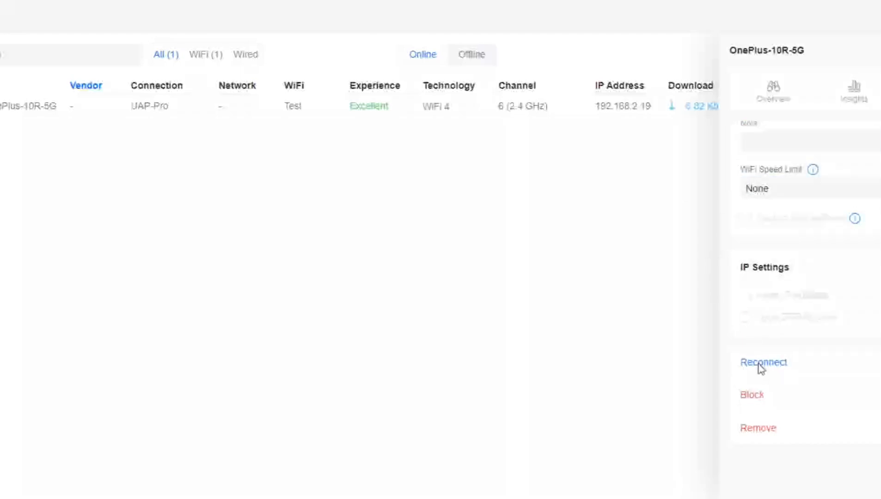
Step: Confirm the phone reconnect, check UAP-Pro under Devices, and return to WiFi settings
left_click(555, 283)
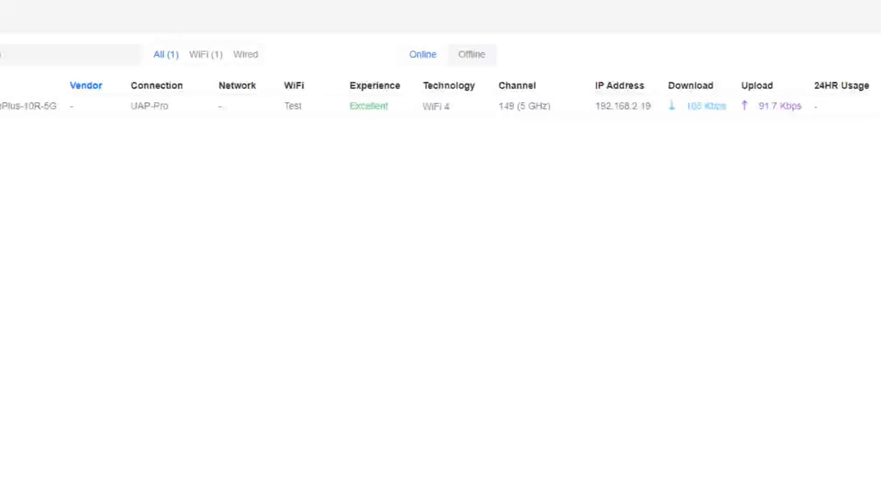
left_click(0, 123)
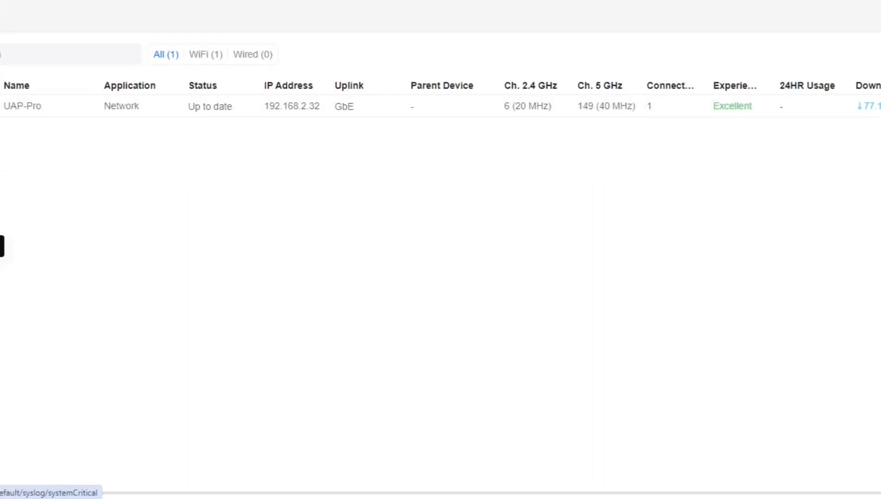
left_click(0, 280)
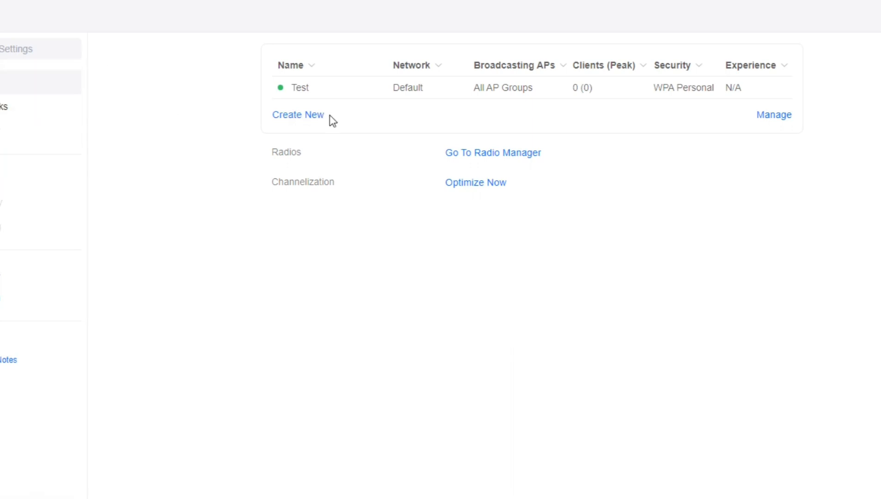